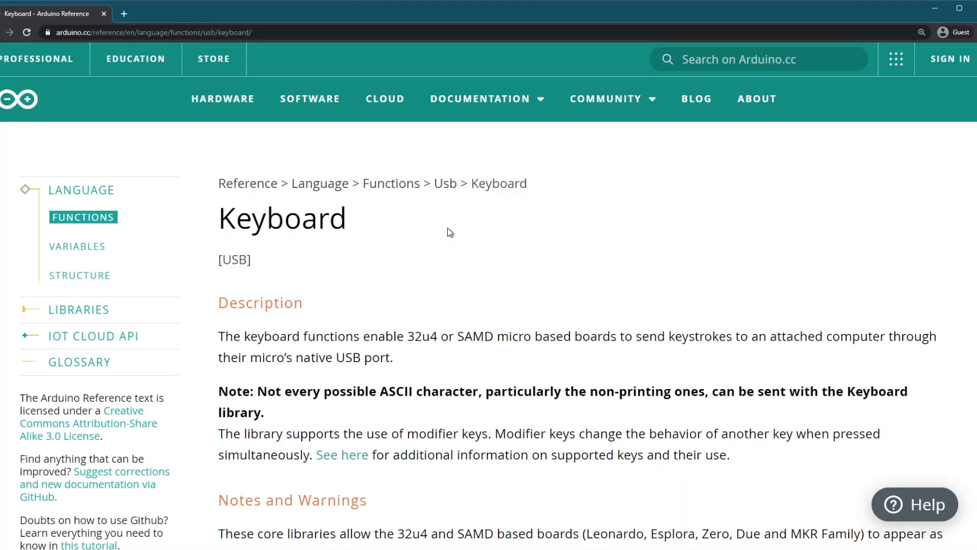
pyautogui.scroll(-1, 448, 228)
pyautogui.scroll(-1, 447, 228)
pyautogui.scroll(-1, 447, 231)
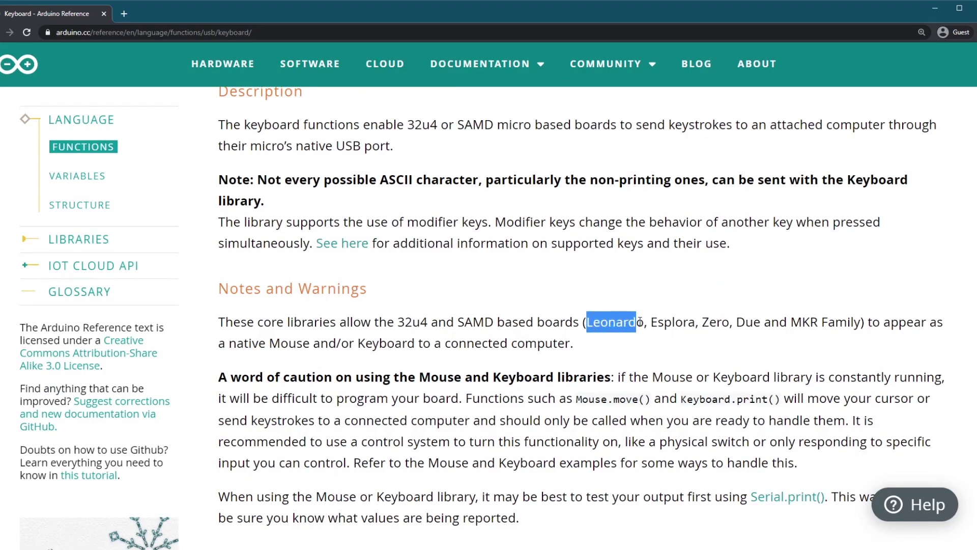
# Clear the Leonardo highlight and select the espusb repository's About description
pyautogui.click(726, 343)
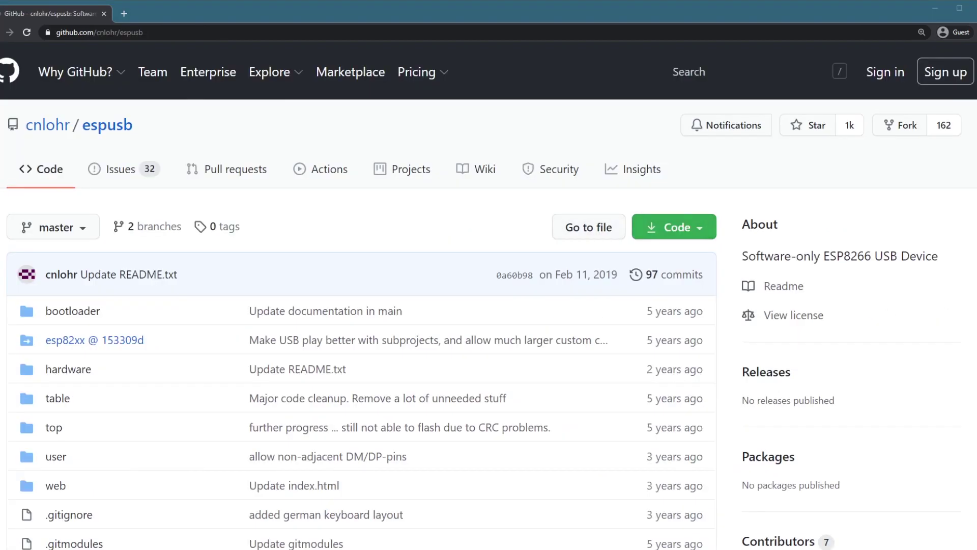
pyautogui.moveTo(738, 221); pyautogui.dragTo(776, 255)
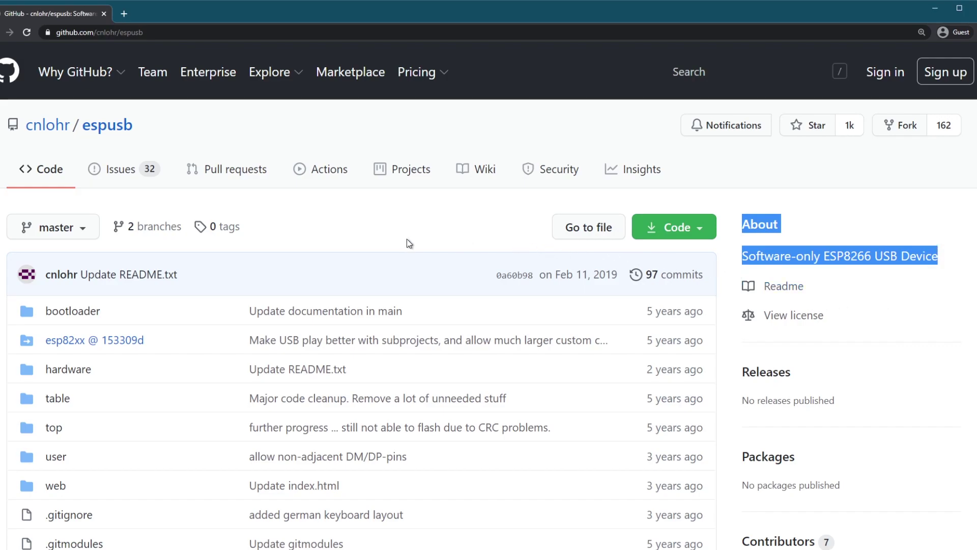
pyautogui.scroll(-4, 407, 243)
pyautogui.scroll(-1, 407, 242)
pyautogui.scroll(-3, 407, 244)
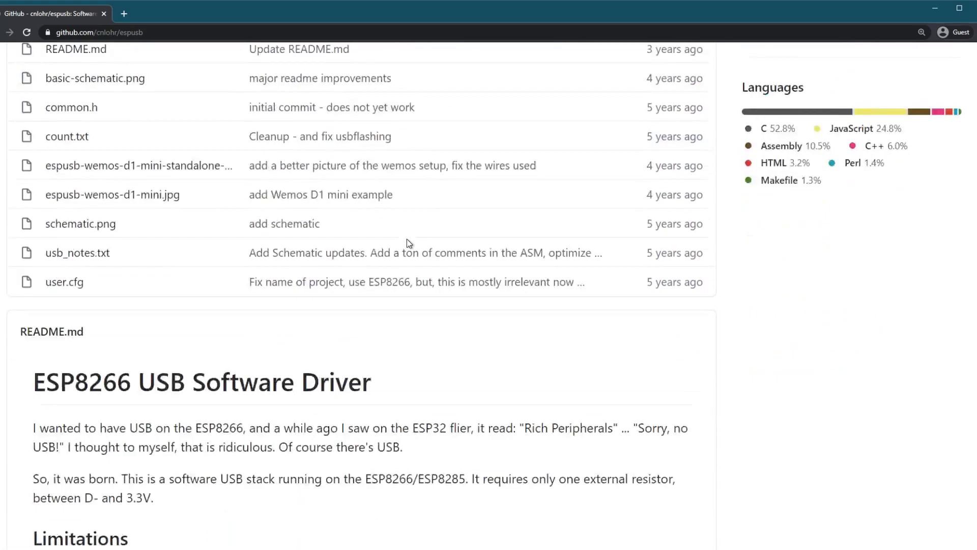
pyautogui.scroll(-2, 407, 243)
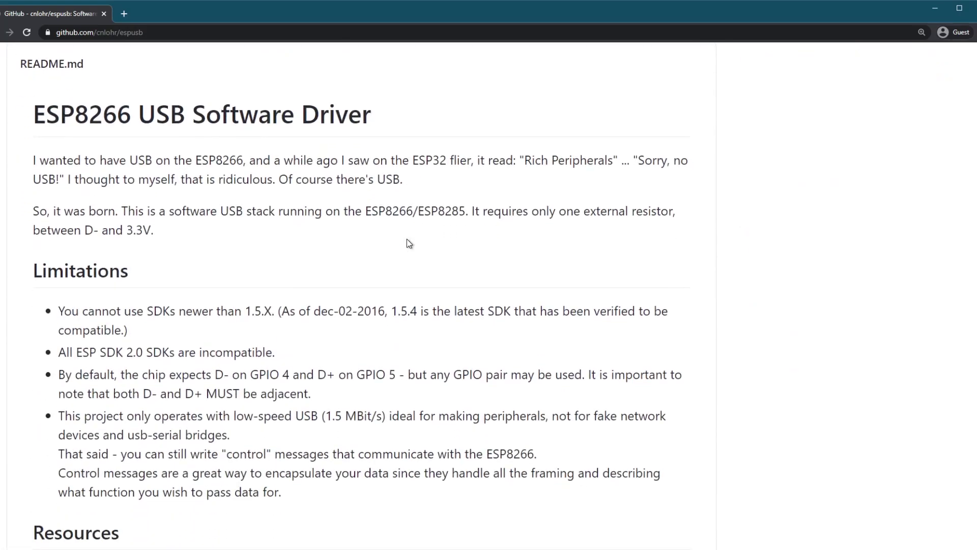
pyautogui.scroll(-1, 407, 239)
pyautogui.scroll(-1, 407, 239)
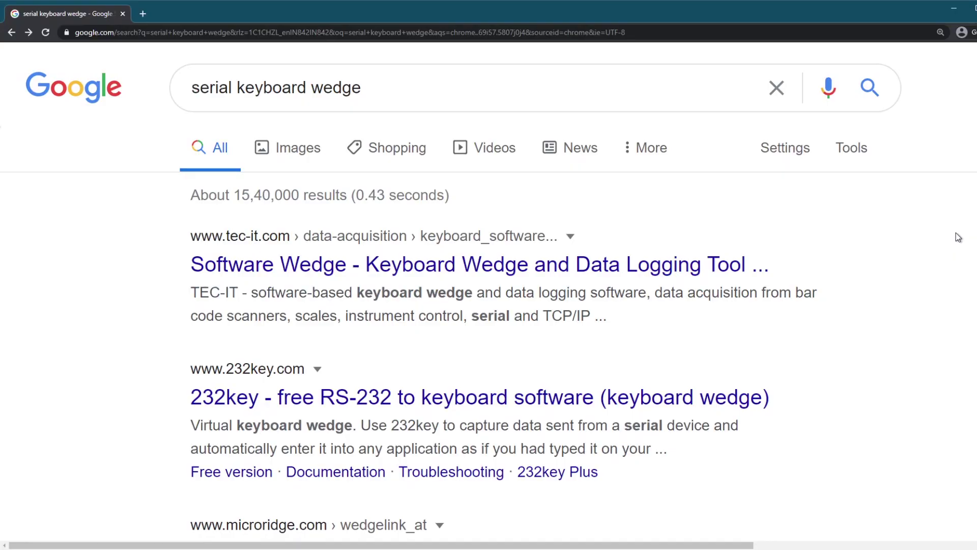
pyautogui.scroll(-1, 958, 237)
pyautogui.scroll(-1, 958, 237)
pyautogui.scroll(-2, 958, 237)
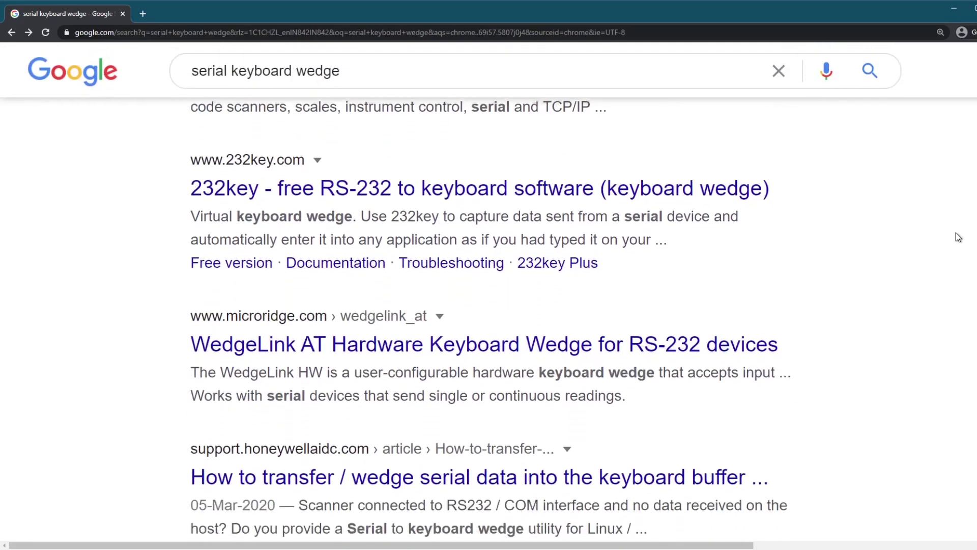
pyautogui.scroll(-1, 958, 238)
pyautogui.scroll(-1, 958, 237)
pyautogui.scroll(-1, 958, 237)
pyautogui.scroll(-1, 958, 237)
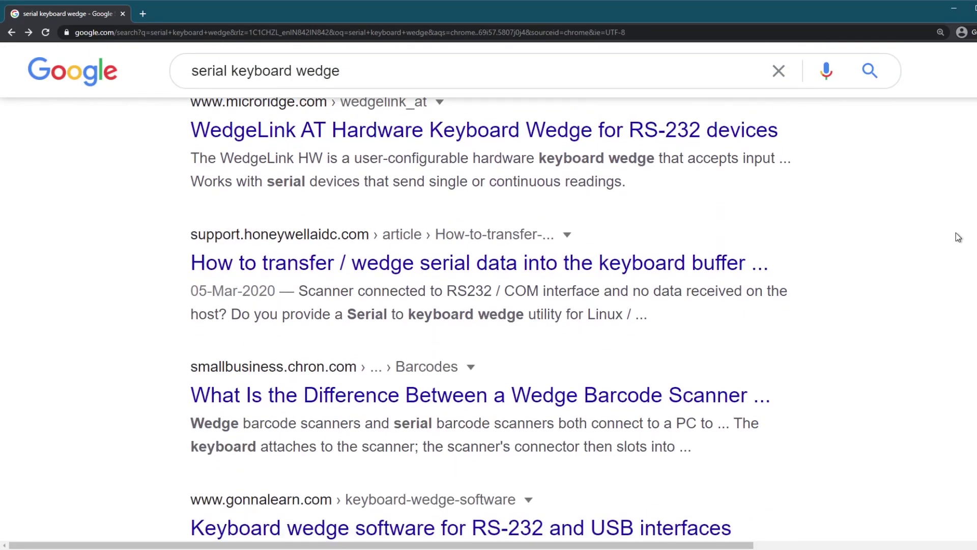
pyautogui.scroll(-1, 958, 237)
pyautogui.scroll(-1, 958, 237)
pyautogui.scroll(-1, 958, 237)
pyautogui.scroll(-1, 958, 237)
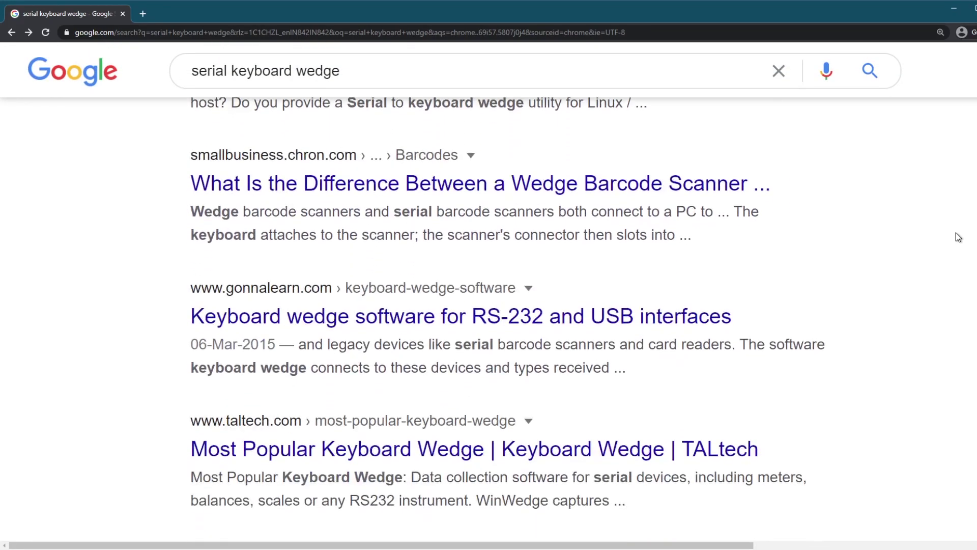
pyautogui.scroll(-1, 958, 237)
pyautogui.scroll(-1, 958, 236)
pyautogui.scroll(-1, 958, 236)
pyautogui.scroll(-2, 958, 236)
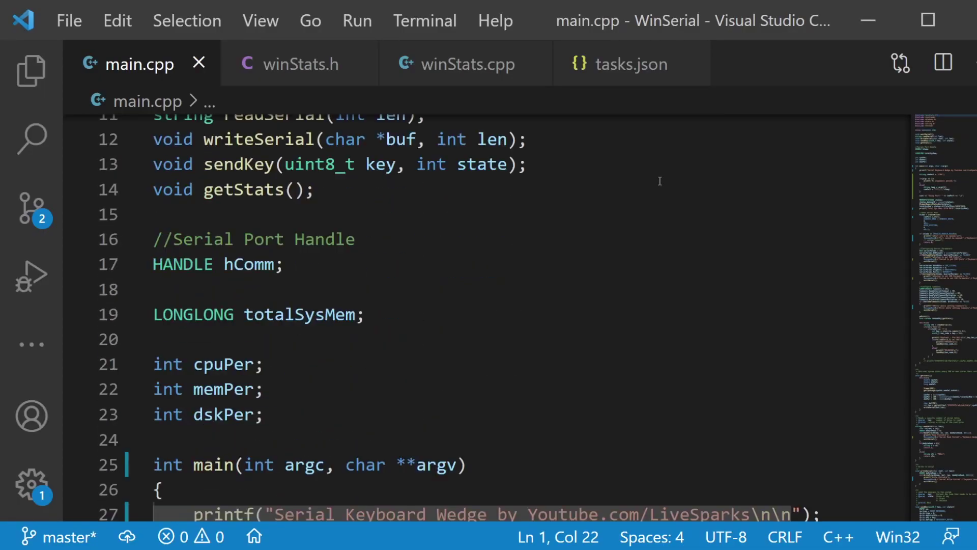
pyautogui.scroll(-3, 660, 181)
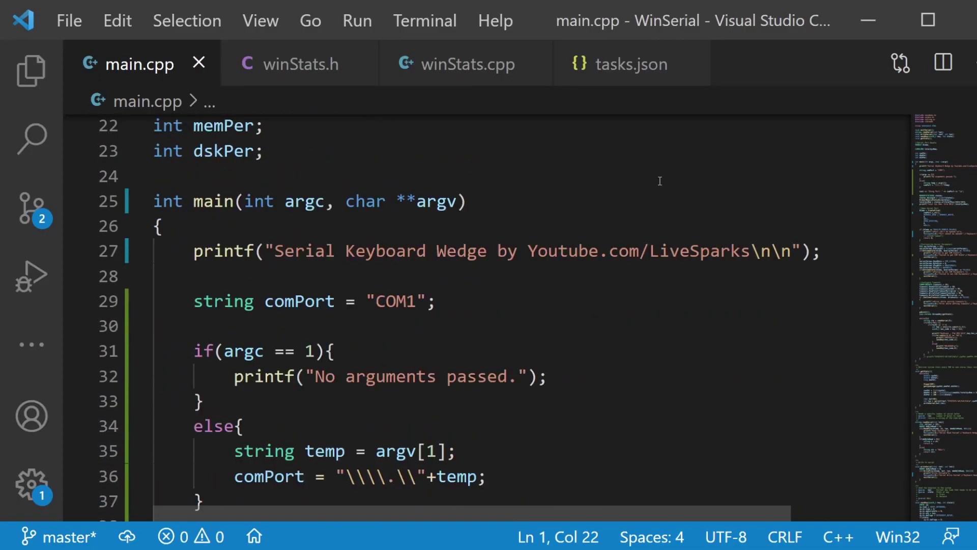
pyautogui.scroll(-3, 659, 180)
pyautogui.scroll(-3, 660, 181)
pyautogui.scroll(-3, 659, 181)
pyautogui.scroll(-4, 660, 181)
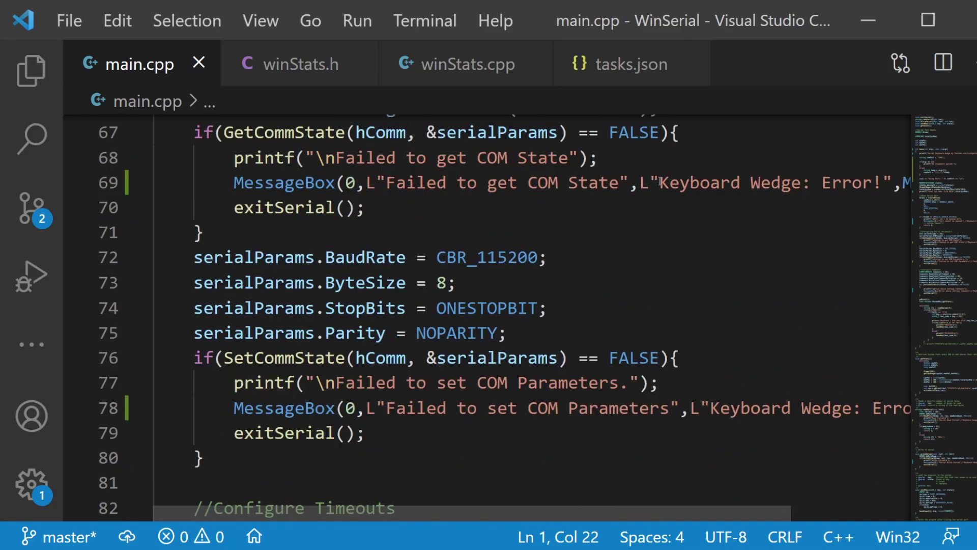
pyautogui.scroll(-4, 660, 181)
pyautogui.scroll(-4, 660, 181)
pyautogui.scroll(-3, 660, 181)
pyautogui.scroll(-3, 659, 180)
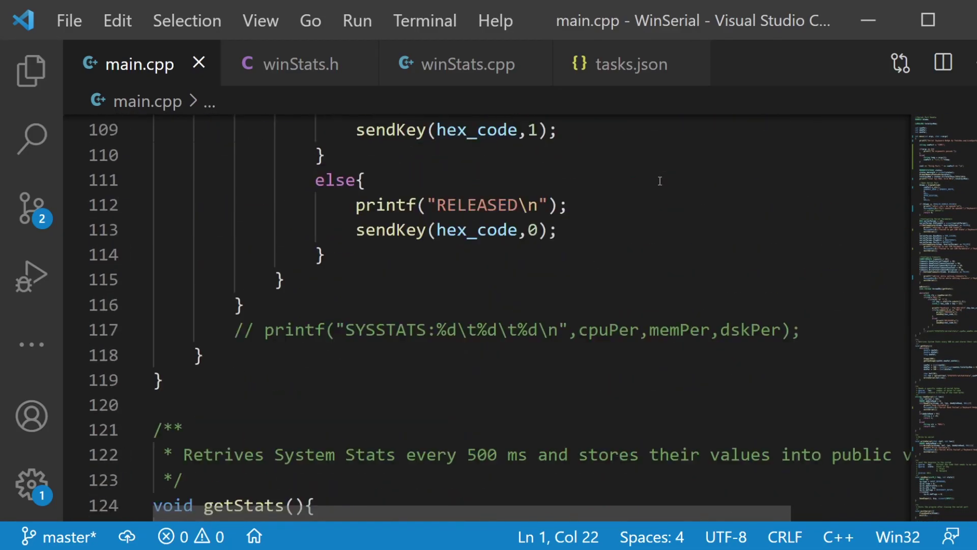
pyautogui.scroll(-3, 660, 181)
pyautogui.scroll(-4, 660, 180)
pyautogui.scroll(-3, 660, 182)
pyautogui.scroll(-3, 659, 181)
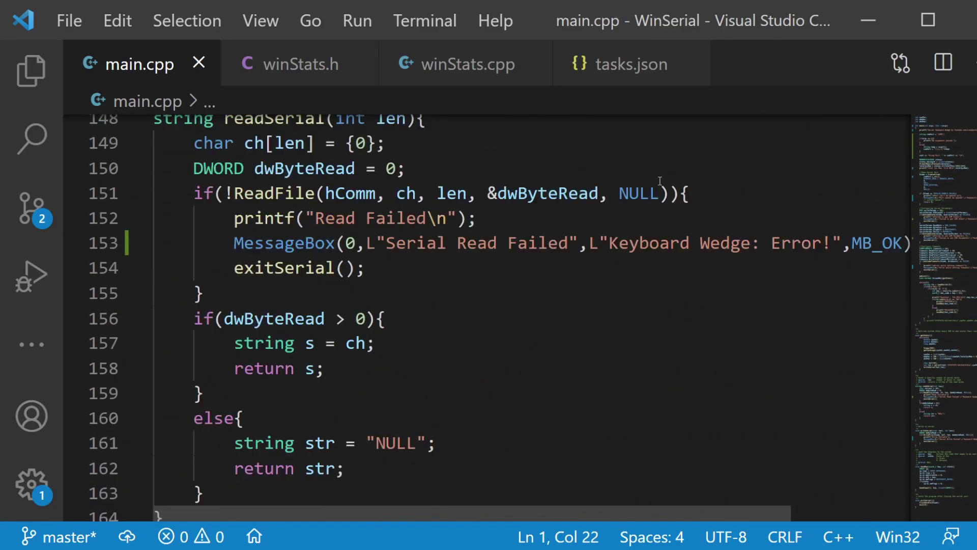
pyautogui.scroll(-3, 659, 181)
pyautogui.scroll(-4, 659, 181)
pyautogui.scroll(-2, 660, 181)
pyautogui.scroll(-3, 660, 181)
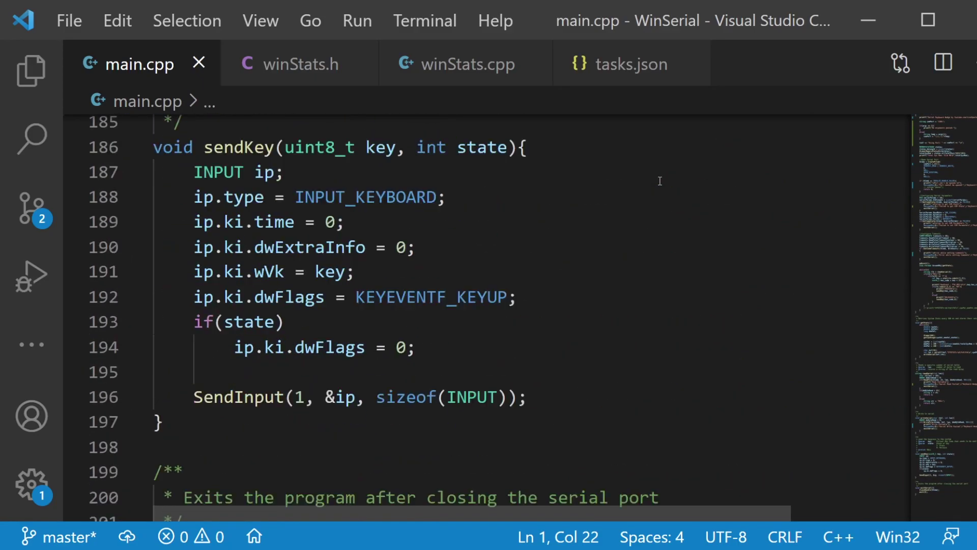
pyautogui.scroll(-3, 660, 181)
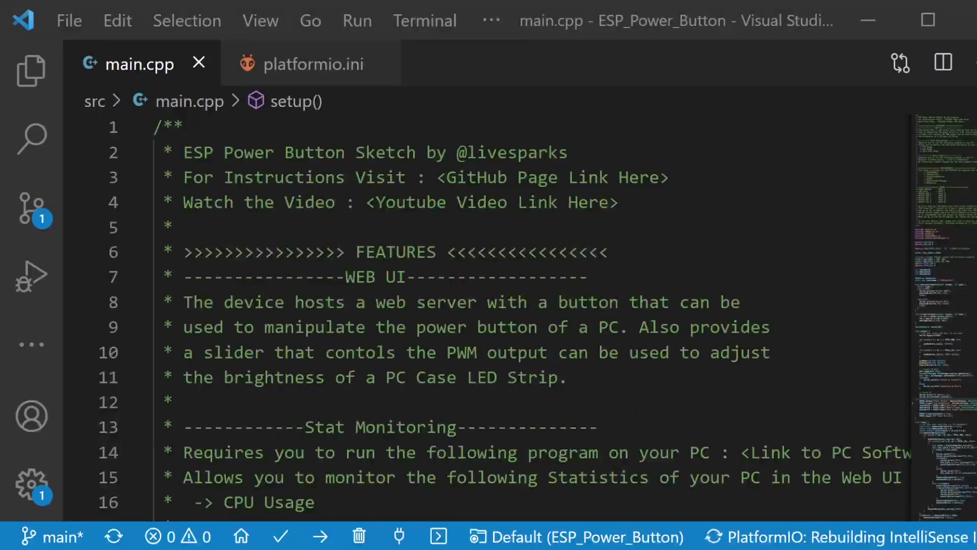
pyautogui.scroll(-3, 748, 142)
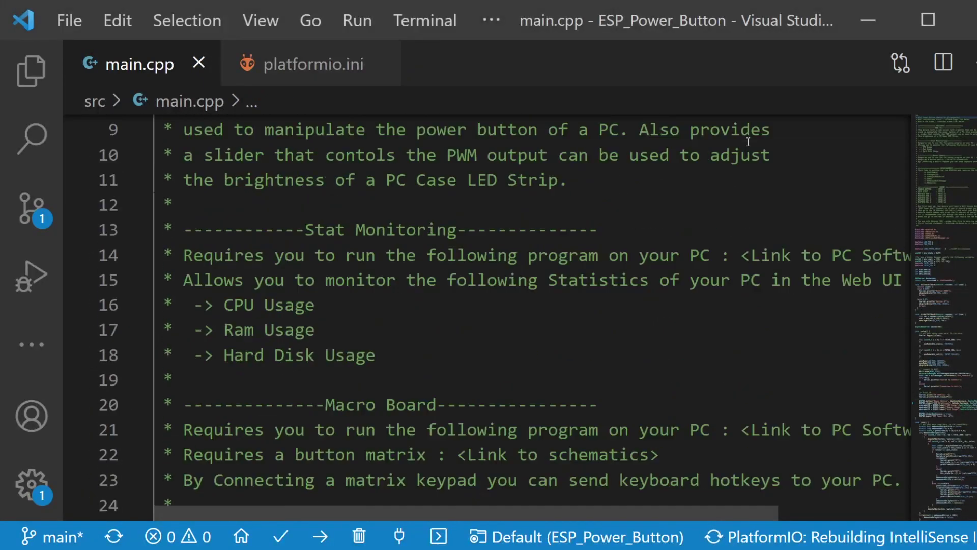
pyautogui.scroll(-7, 748, 142)
pyautogui.scroll(-7, 748, 143)
pyautogui.scroll(-6, 748, 142)
pyautogui.scroll(-6, 748, 142)
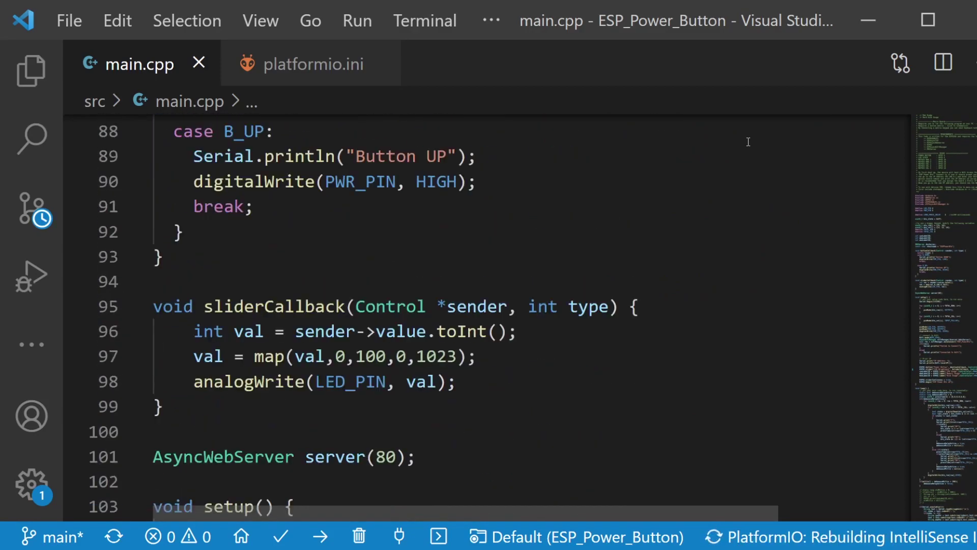
pyautogui.scroll(-6, 748, 142)
pyautogui.scroll(-6, 748, 142)
pyautogui.scroll(-6, 748, 142)
pyautogui.scroll(-6, 748, 143)
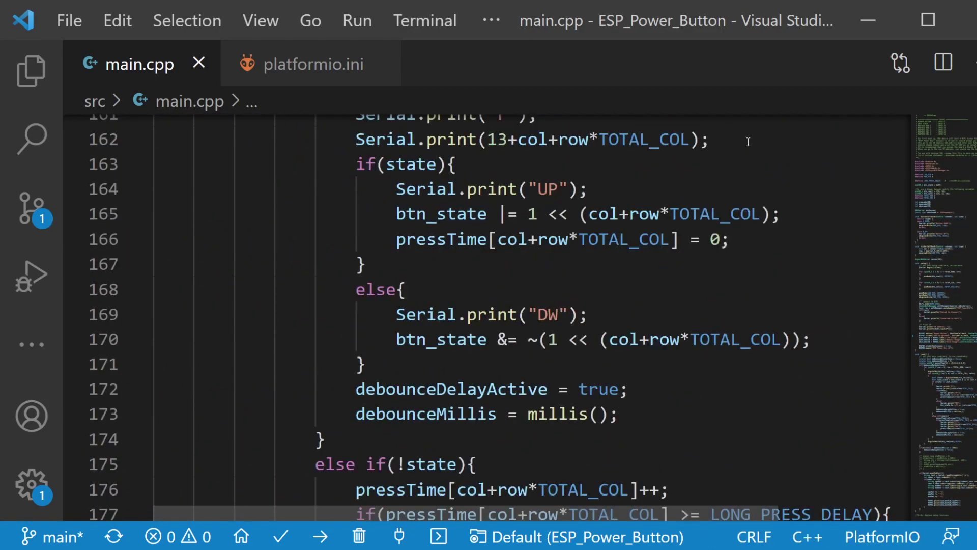
pyautogui.scroll(-7, 748, 142)
pyautogui.scroll(-7, 748, 142)
pyautogui.scroll(-5, 748, 142)
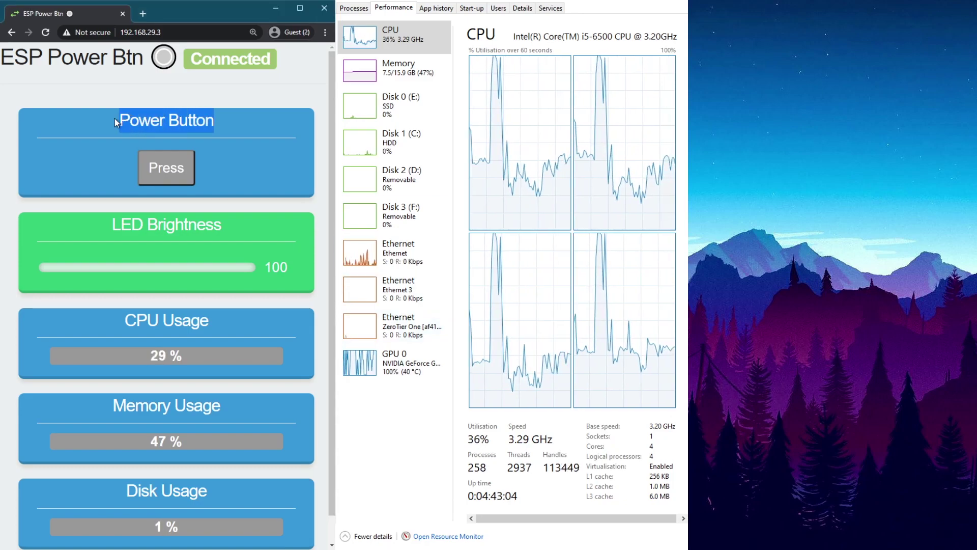
# Drag the LED Brightness slider to about half, then all the way to full
pyautogui.moveTo(55, 269); pyautogui.dragTo(163, 266)
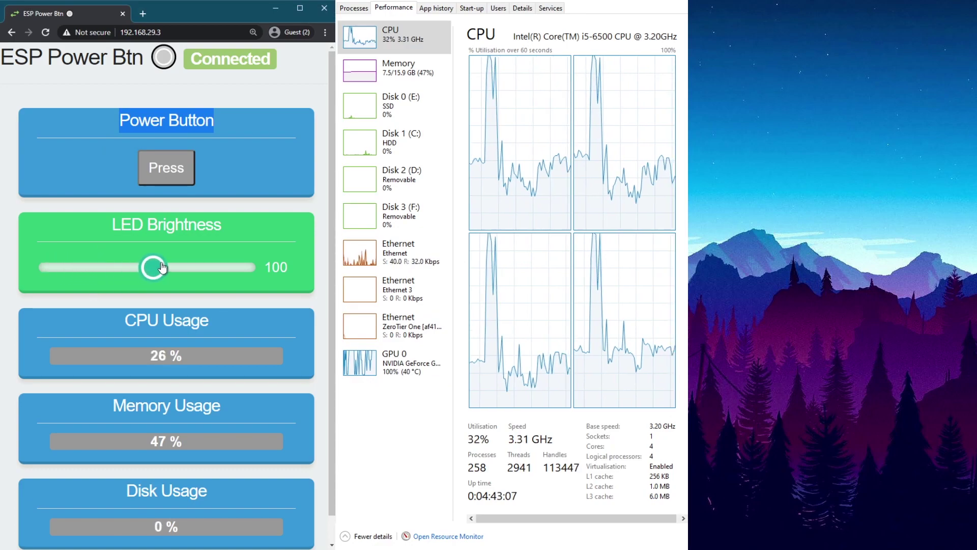
pyautogui.moveTo(82, 280); pyautogui.dragTo(246, 268)
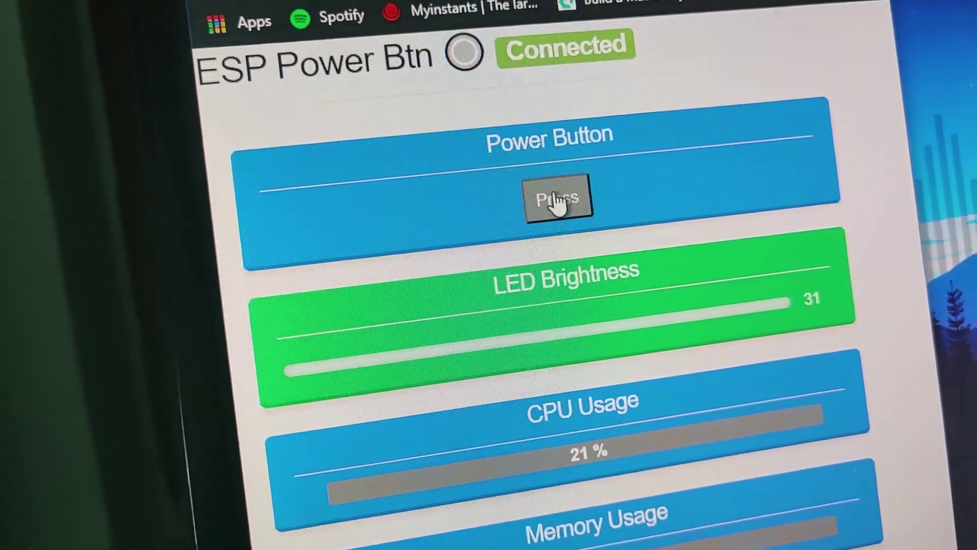
# Press the dashboard's Power Button to shut the PC down
pyautogui.click(556, 202)
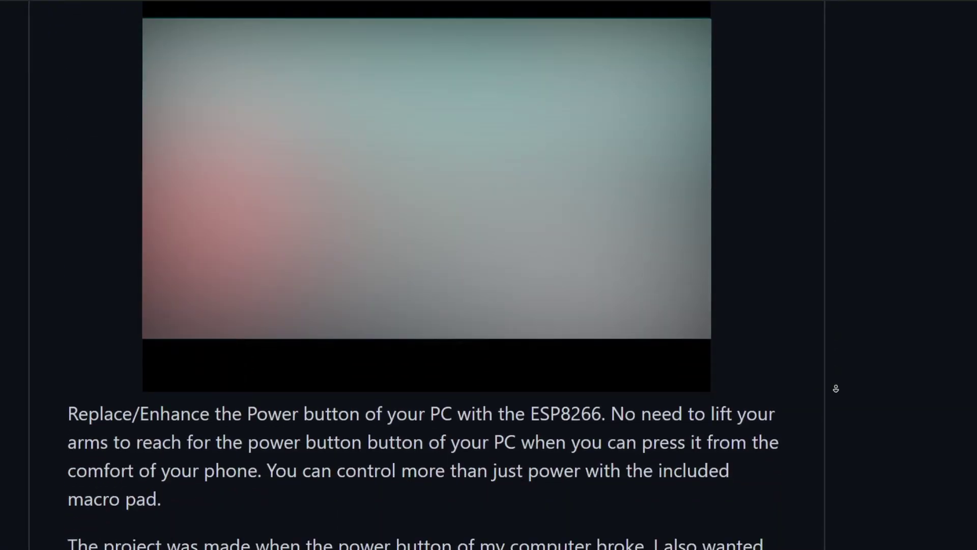
pyautogui.scroll(-4, 835, 388)
pyautogui.scroll(-4, 835, 388)
pyautogui.scroll(-4, 835, 388)
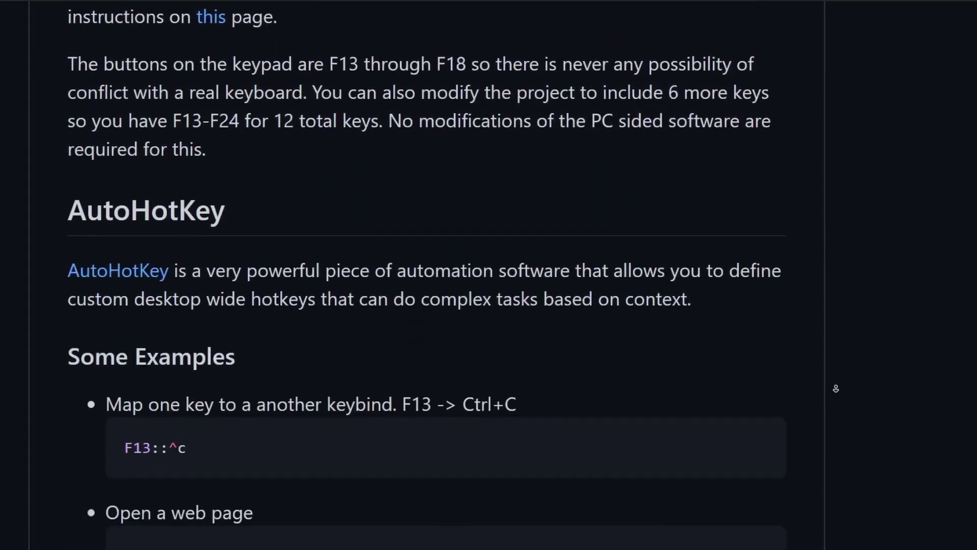
pyautogui.scroll(-4, 836, 388)
pyautogui.scroll(-4, 835, 388)
pyautogui.scroll(-4, 835, 388)
pyautogui.scroll(-4, 835, 388)
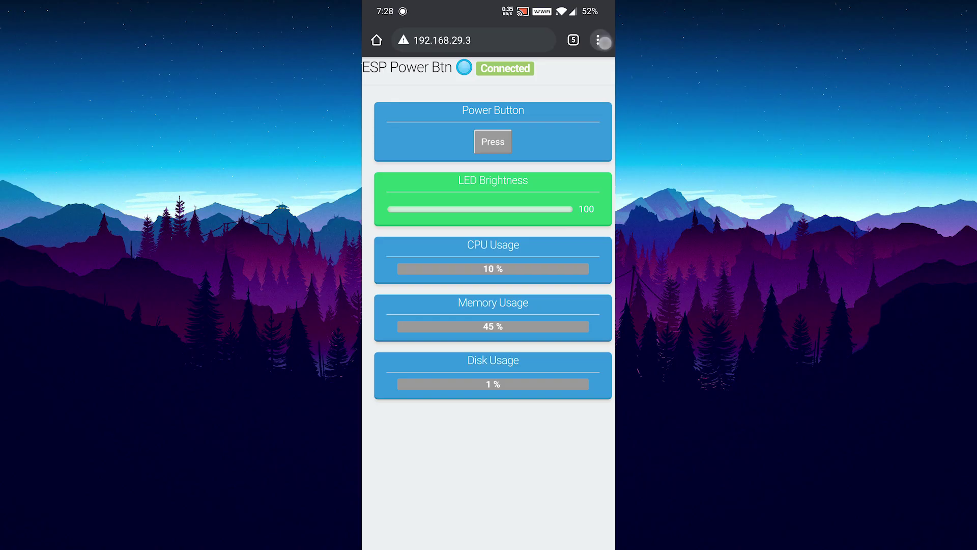
# Add an ESP Power Btn shortcut to the phone's home screen, then launch it
pyautogui.click(602, 41)
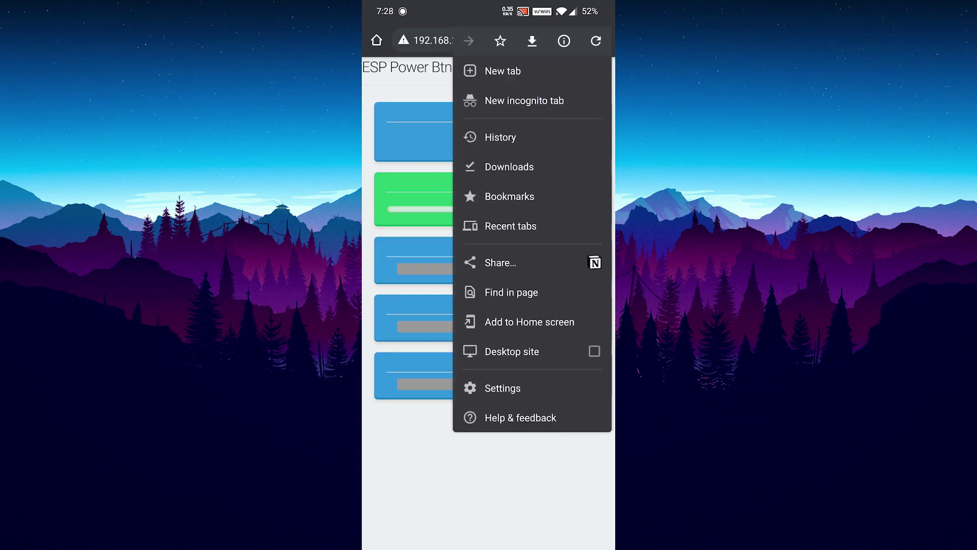
pyautogui.click(554, 325)
pyautogui.moveTo(489, 283); pyautogui.dragTo(568, 337)
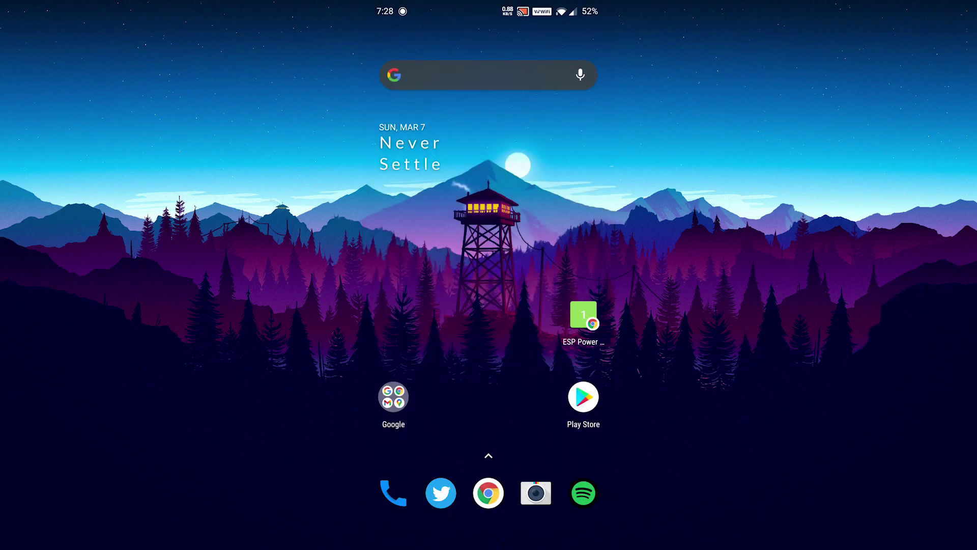
pyautogui.click(583, 314)
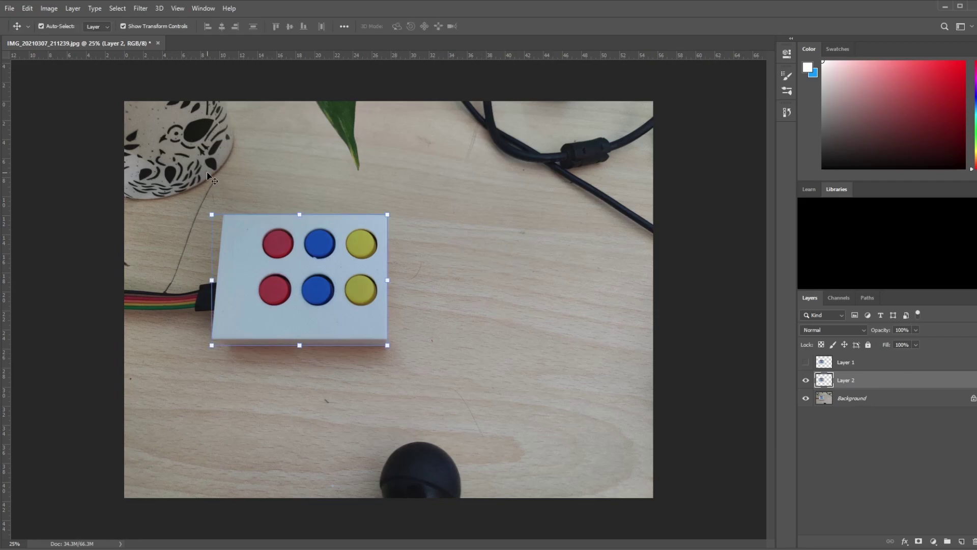
# Duplicate the button box to its right and select Cut to Camera 9's shortcut field
pyautogui.moveTo(290, 286); pyautogui.dragTo(449, 291)
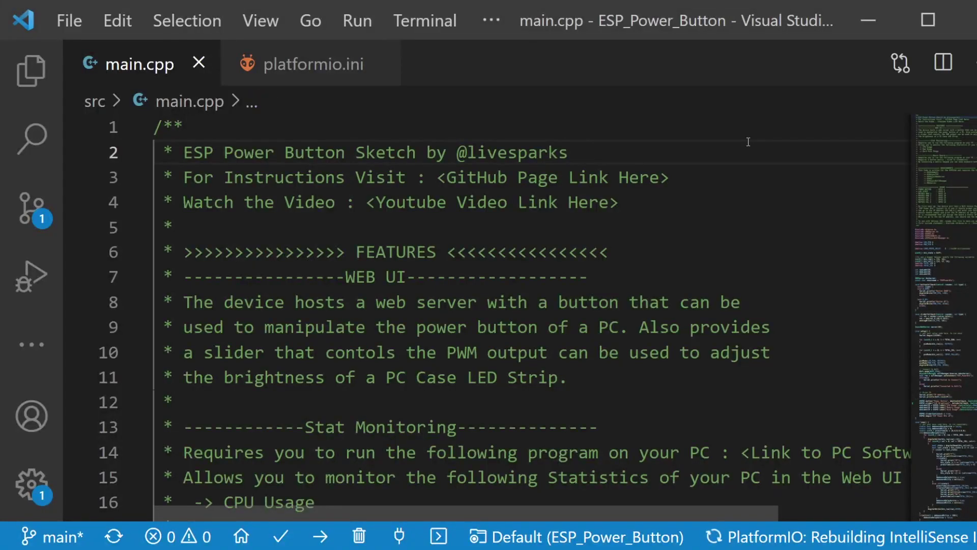
pyautogui.scroll(-10, 747, 141)
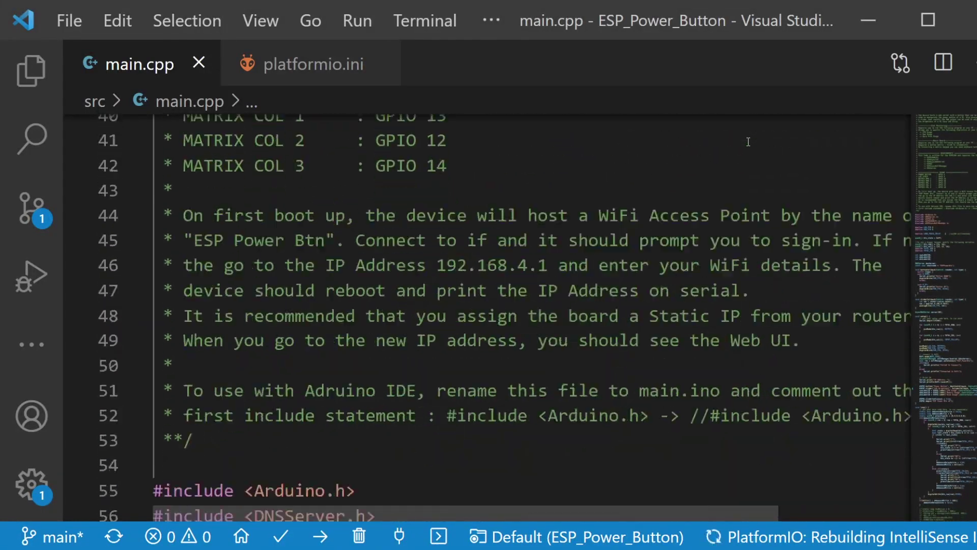
pyautogui.scroll(-8, 748, 142)
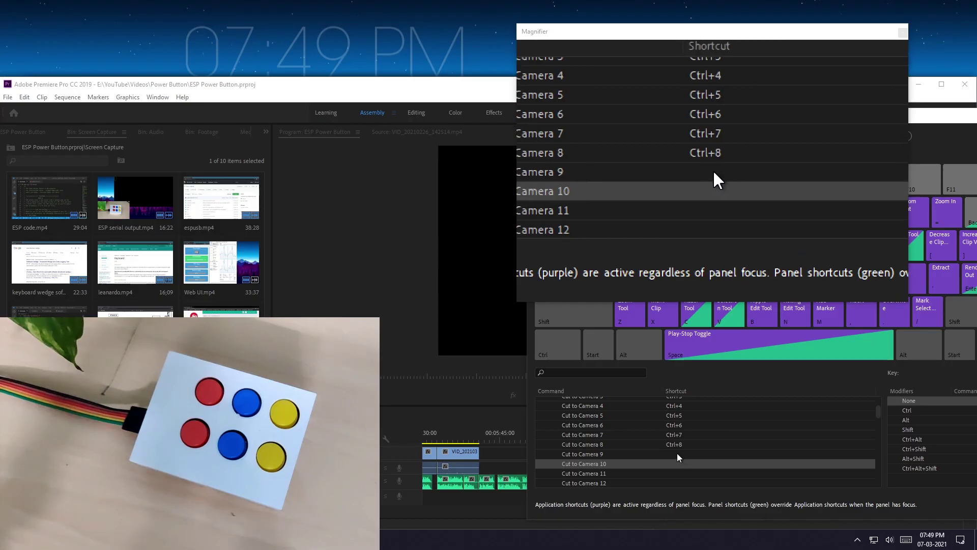
pyautogui.click(673, 454)
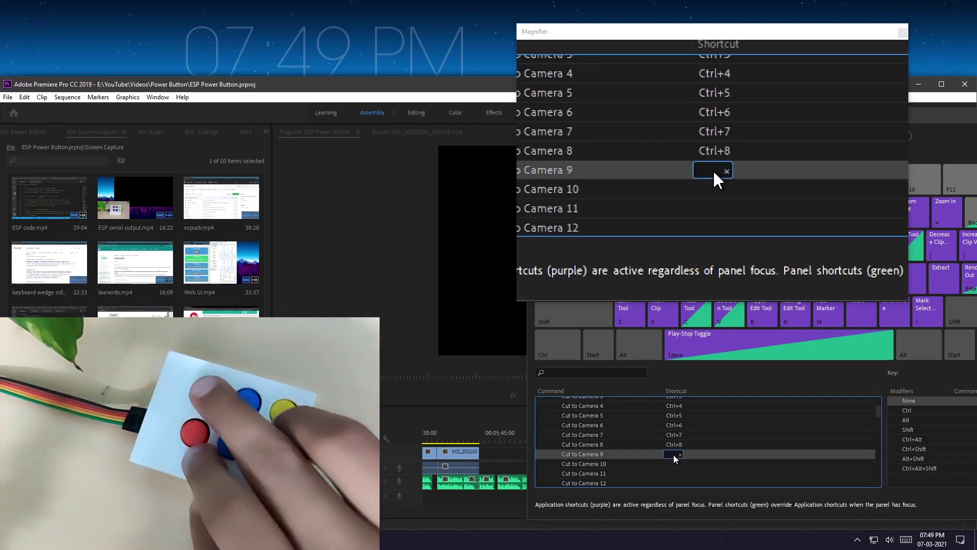
# Assign F13, F14 and F15 to Cut to Camera 9, 10 and 11, then skip the music track
pyautogui.press('F13')
pyautogui.write('F13')
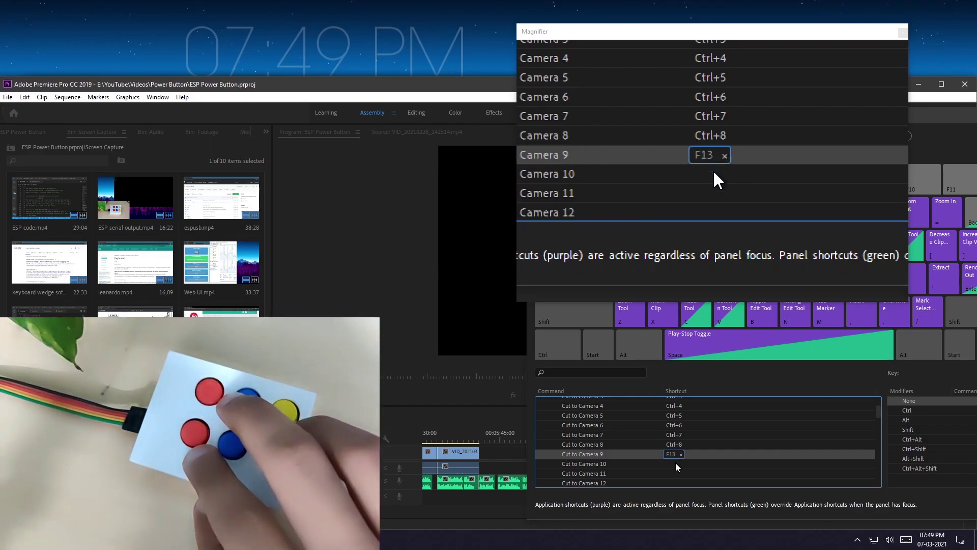
pyautogui.click(676, 465)
pyautogui.press('F14')
pyautogui.write('F14')
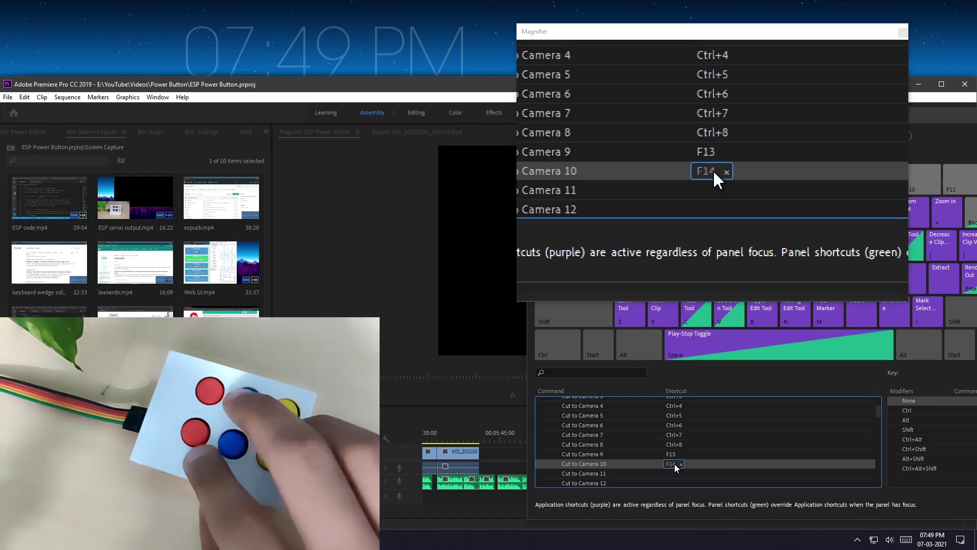
pyautogui.click(676, 475)
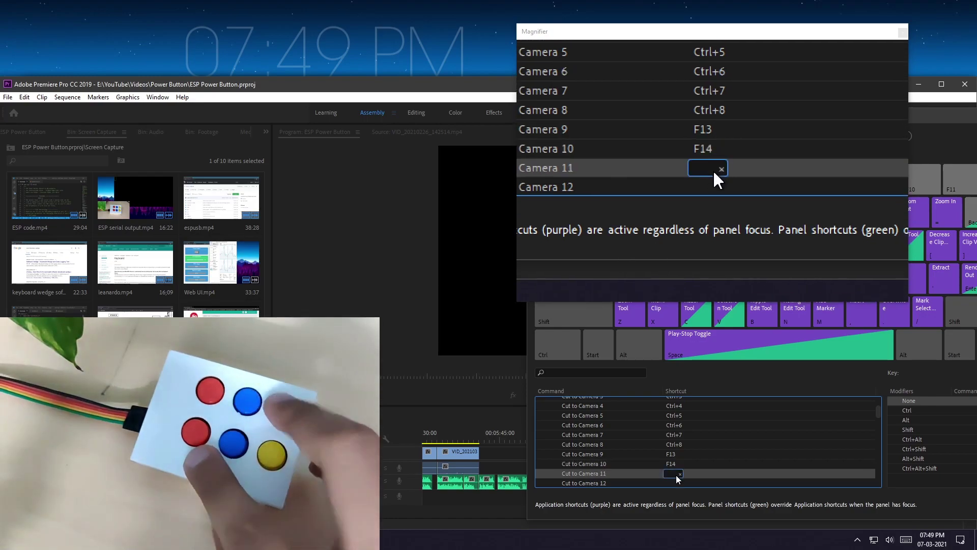
pyautogui.press('F15')
pyautogui.click(676, 481)
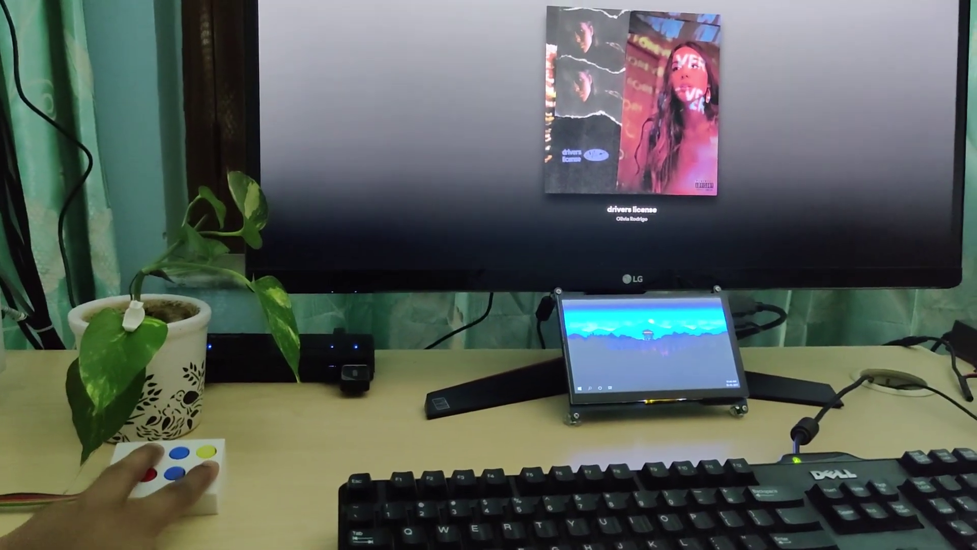
pyautogui.press('XF86AudioNext')
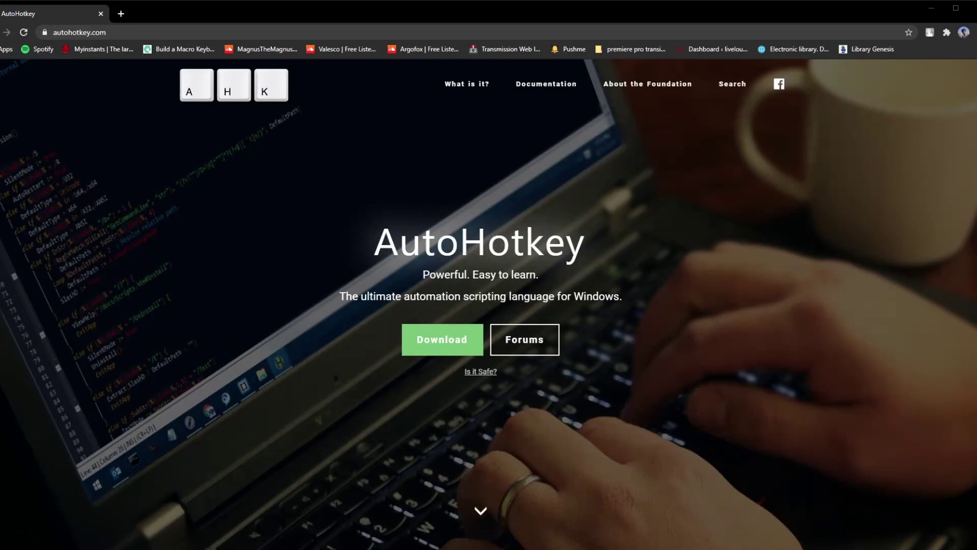
pyautogui.scroll(-5, 489, 306)
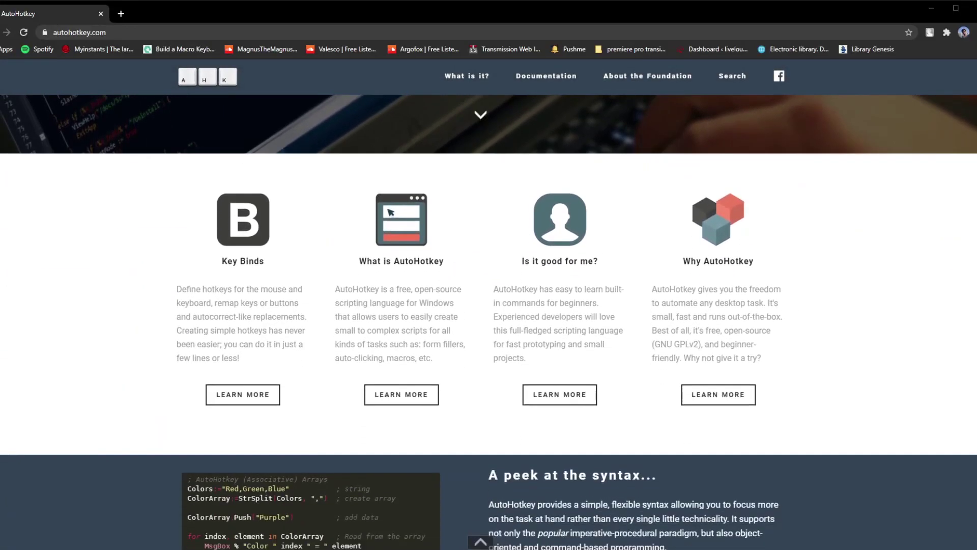
pyautogui.scroll(-2, 488, 320)
pyautogui.scroll(-2, 488, 321)
pyautogui.scroll(-2, 488, 321)
pyautogui.scroll(-3, 489, 321)
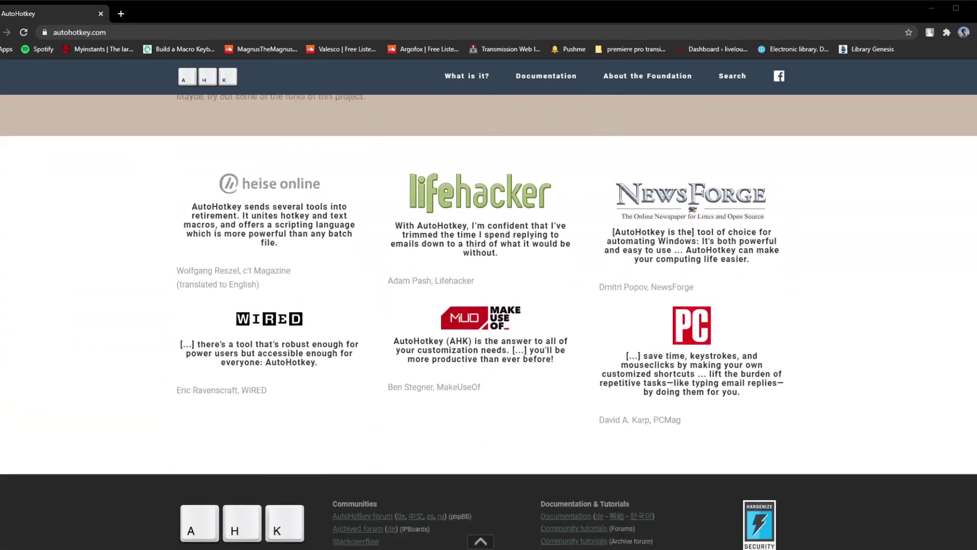